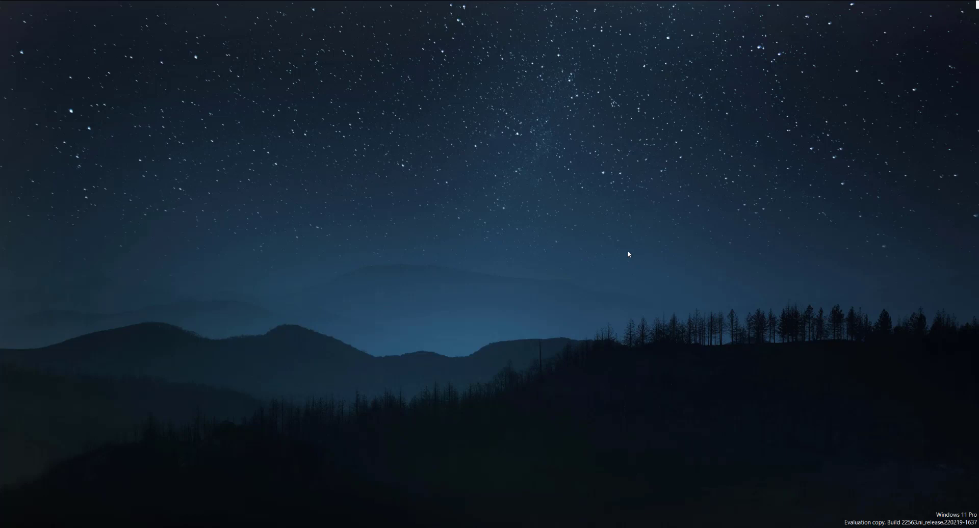
Open Task Manager, position it right of centre, and launch Settings with Win+I
{"action": "key", "text": "ctrl+shift+Escape"}
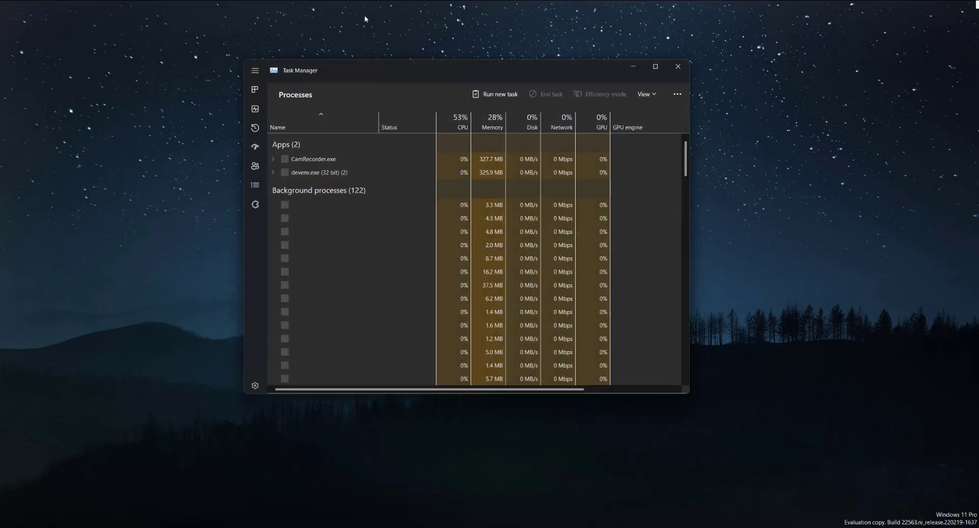
{"action": "left_click_drag", "start_coordinate": [491, 71], "coordinate": [581, 93]}
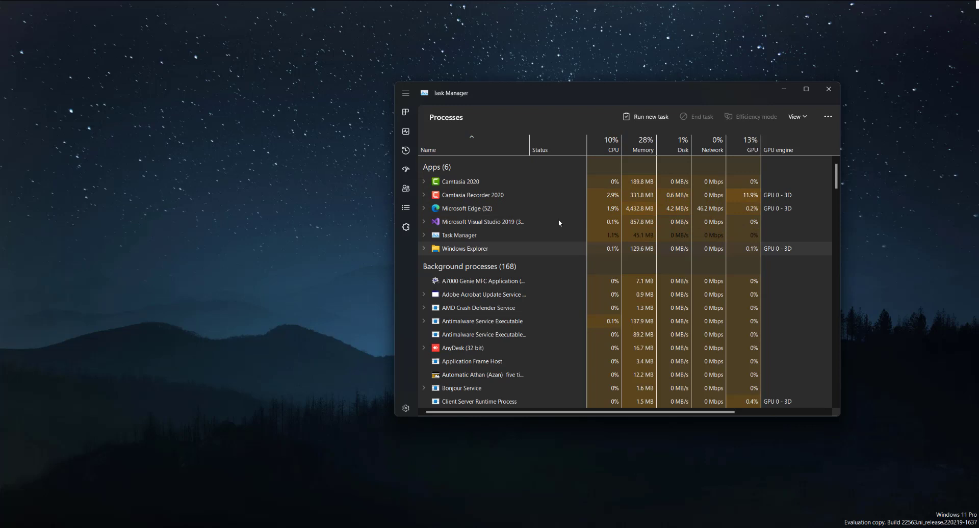
{"action": "left_click_drag", "start_coordinate": [577, 95], "coordinate": [547, 84]}
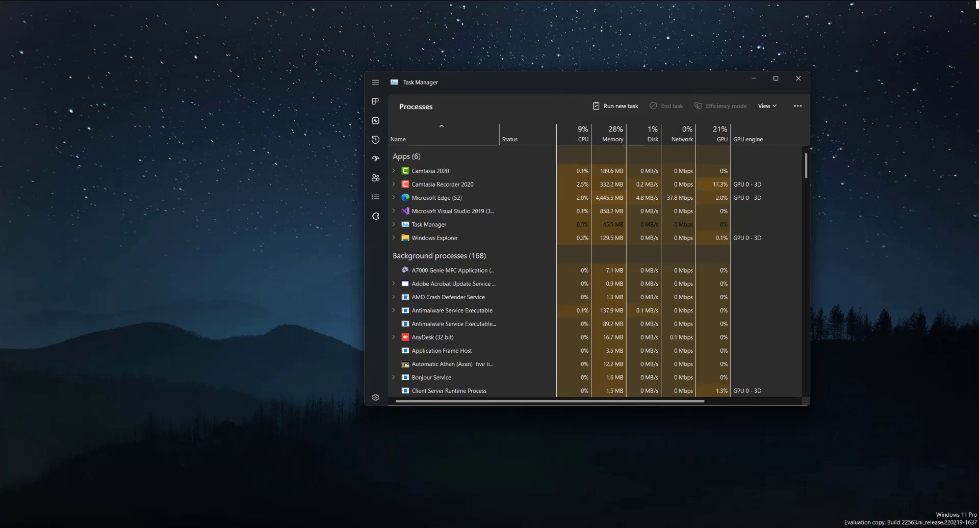
{"action": "key", "text": "super+i"}
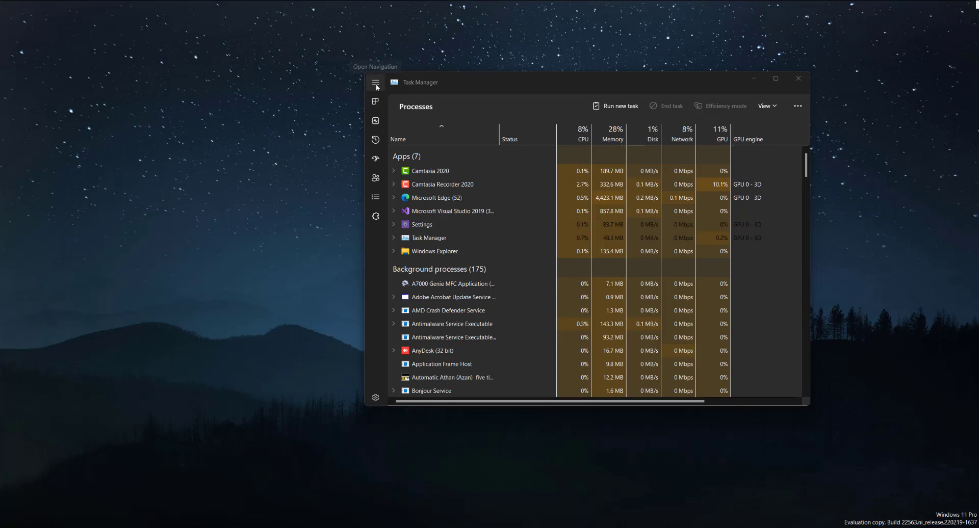
{"action": "left_click", "coordinate": [376, 84]}
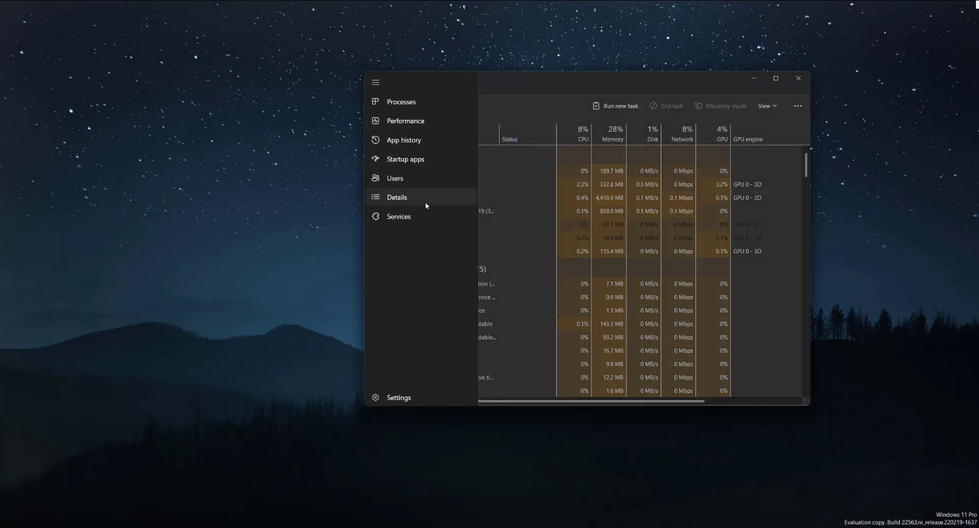
{"action": "left_click", "coordinate": [557, 90]}
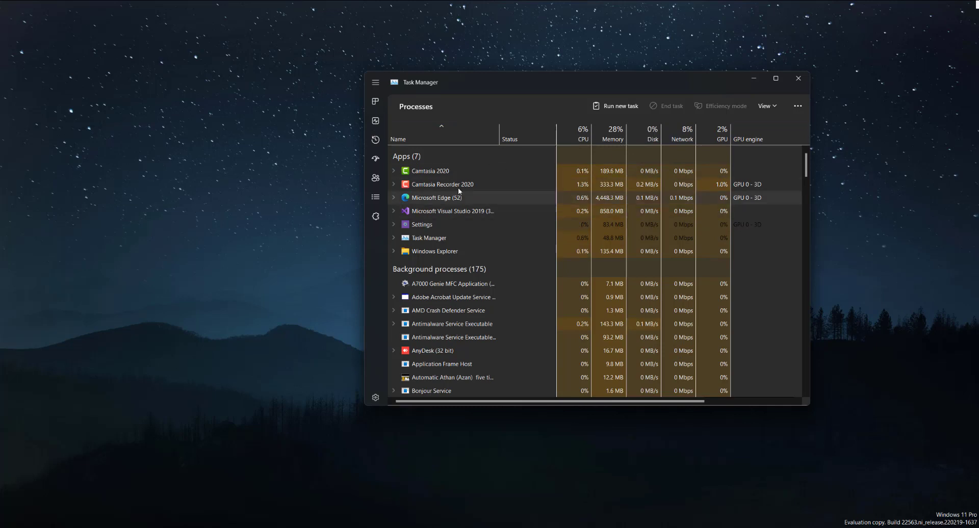
{"action": "scroll", "coordinate": [502, 189], "scroll_direction": "down", "scroll_amount": 5}
{"action": "scroll", "coordinate": [533, 227], "scroll_direction": "up", "scroll_amount": 3}
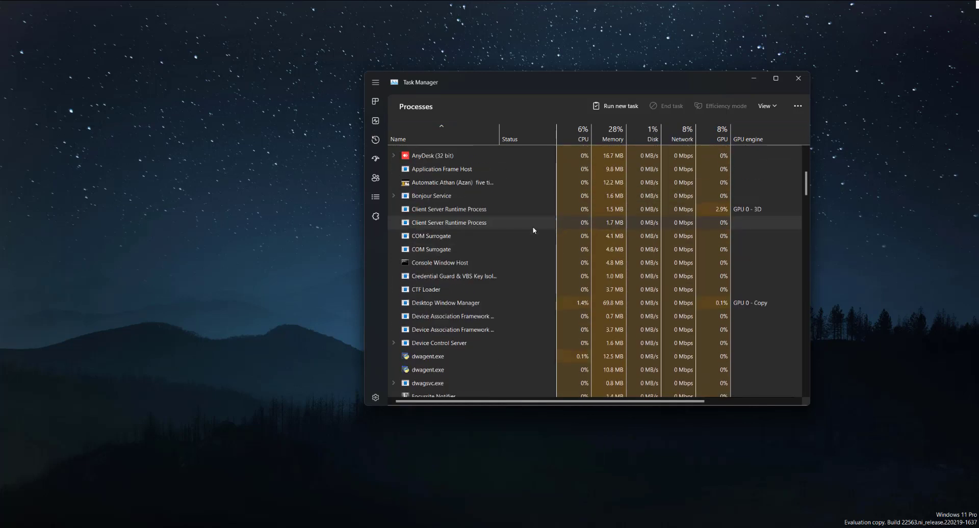
{"action": "scroll", "coordinate": [533, 230], "scroll_direction": "up", "scroll_amount": 3}
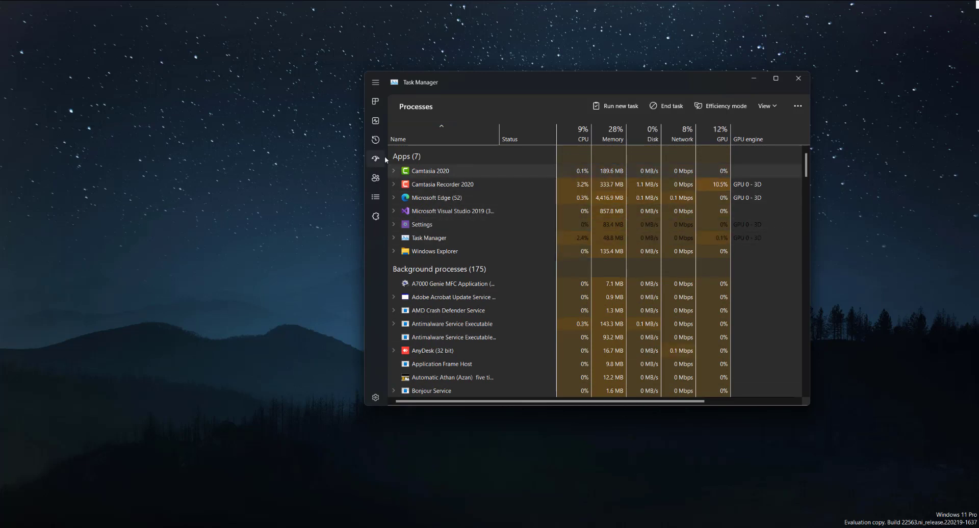
{"action": "left_click", "coordinate": [443, 185]}
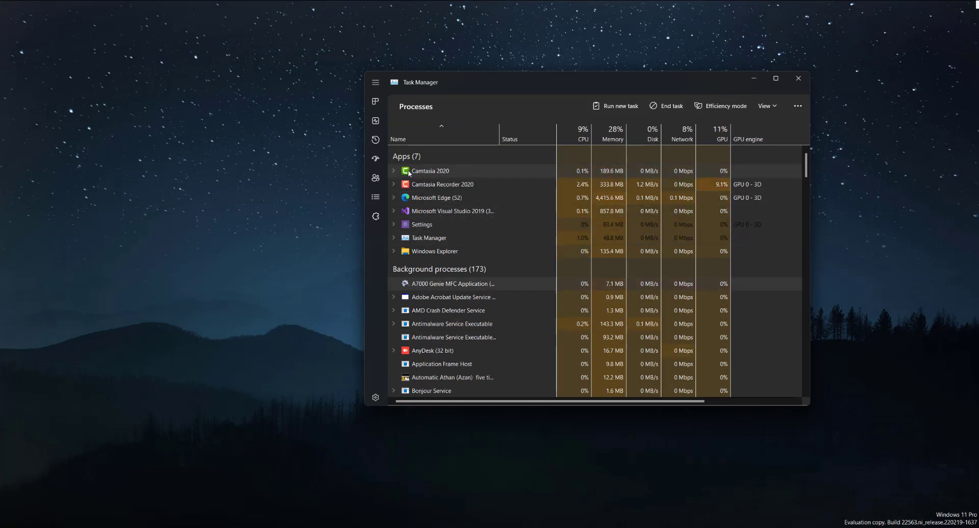
Show the Performance graphs, checking CPU and Memory before selecting Disk 0 (C:)
{"action": "left_click", "coordinate": [375, 121]}
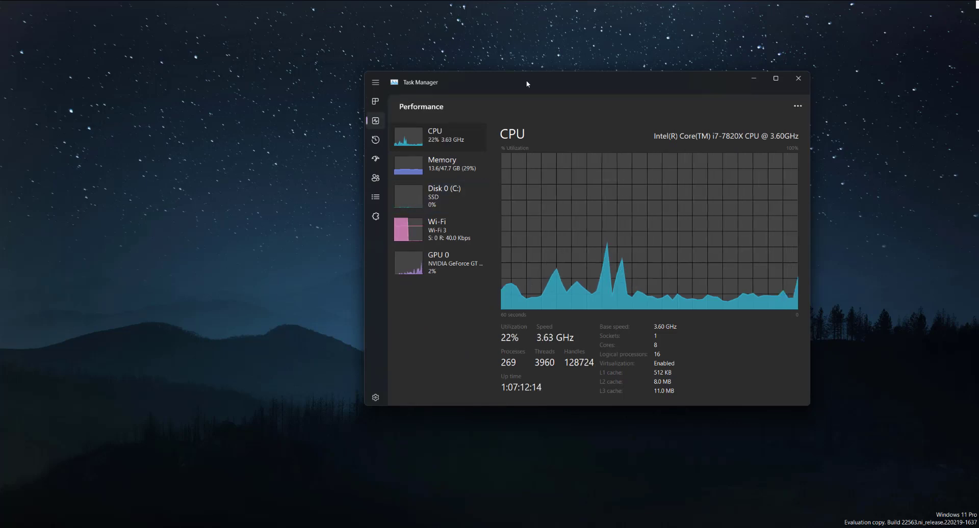
{"action": "left_click_drag", "start_coordinate": [526, 80], "coordinate": [532, 79]}
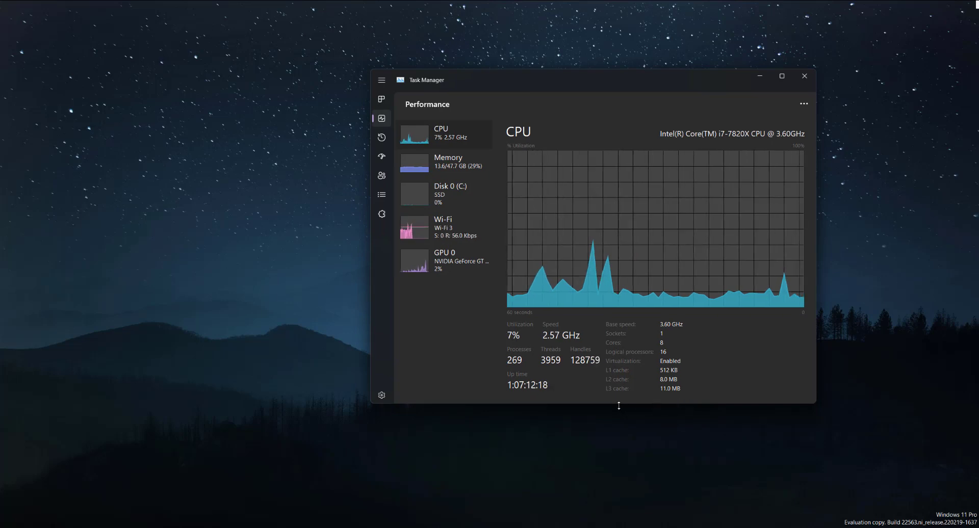
{"action": "left_click", "coordinate": [443, 169]}
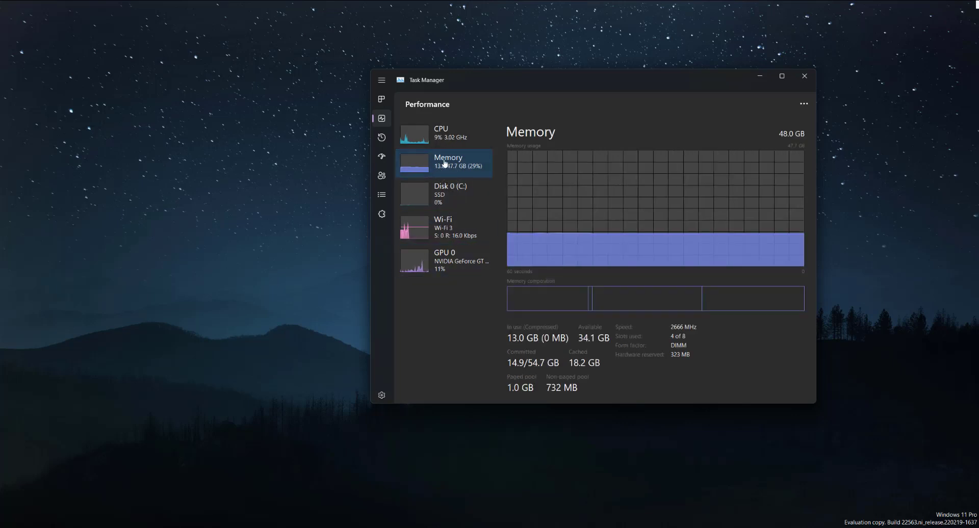
{"action": "left_click", "coordinate": [489, 207]}
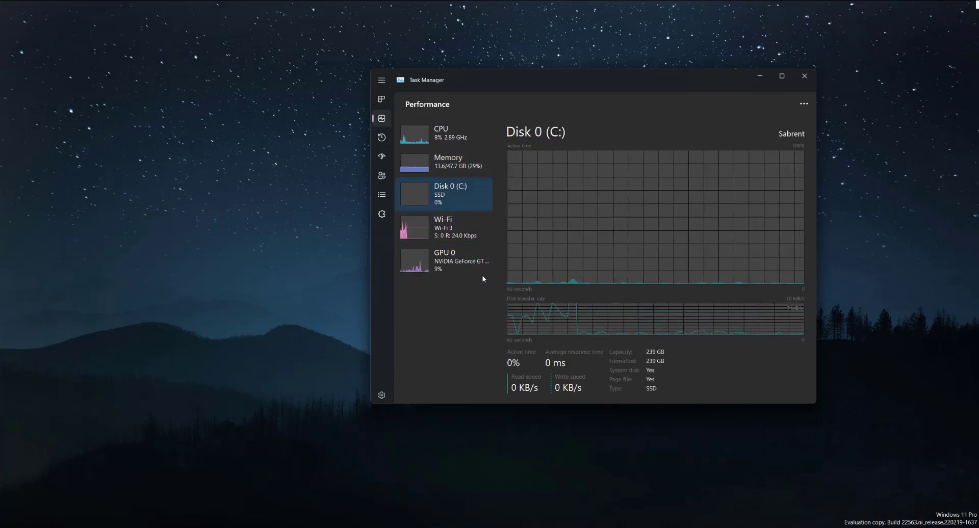
Look at the App history page, then scroll through the Startup apps list
{"action": "left_click", "coordinate": [381, 137]}
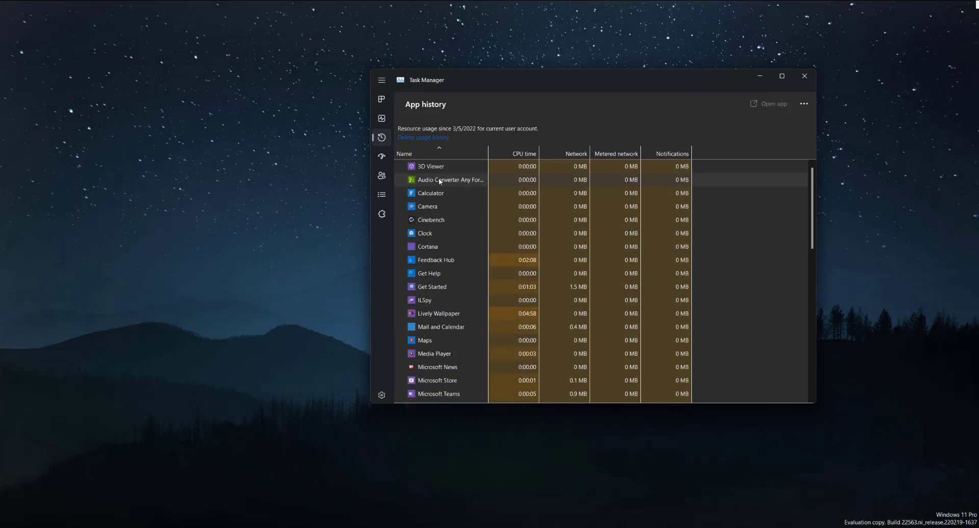
{"action": "left_click", "coordinate": [380, 158]}
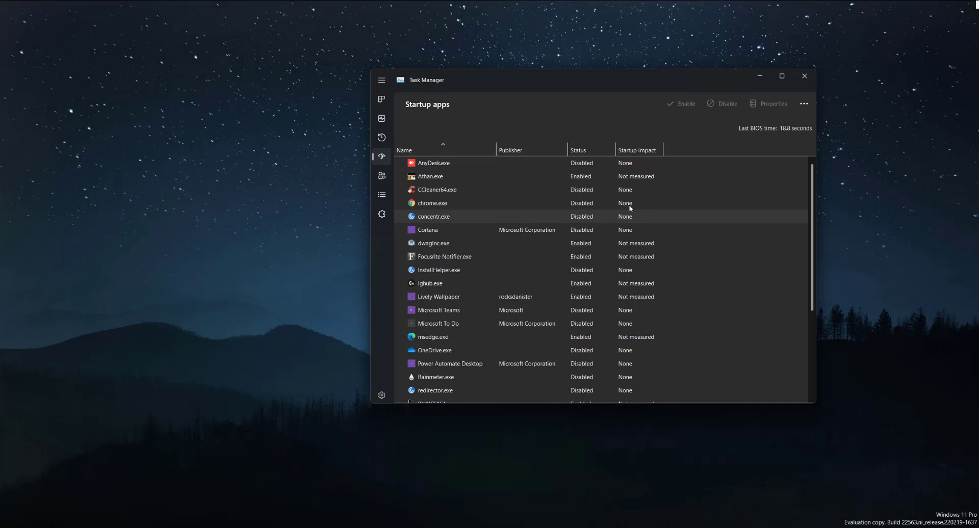
{"action": "scroll", "coordinate": [600, 269], "scroll_direction": "down", "scroll_amount": 1}
{"action": "scroll", "coordinate": [592, 214], "scroll_direction": "up", "scroll_amount": 1}
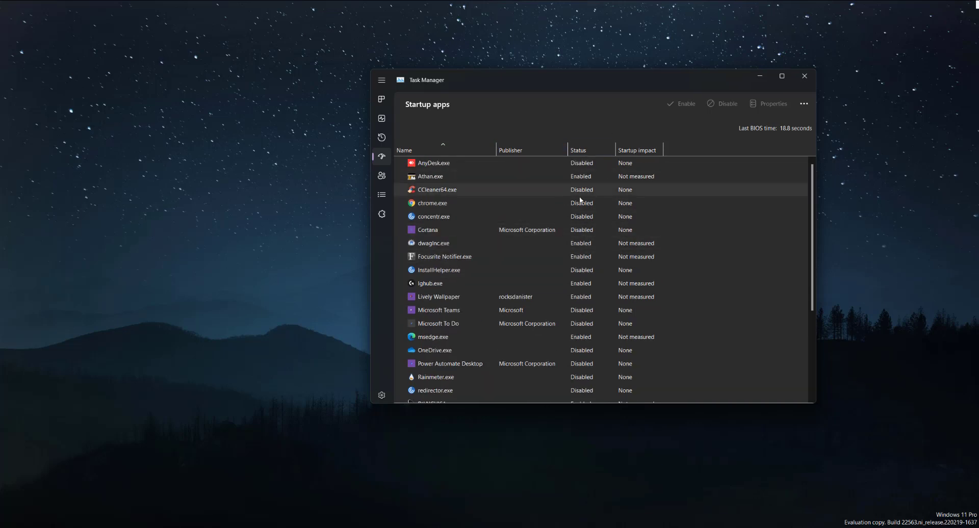
{"action": "scroll", "coordinate": [579, 201], "scroll_direction": "down", "scroll_amount": 3}
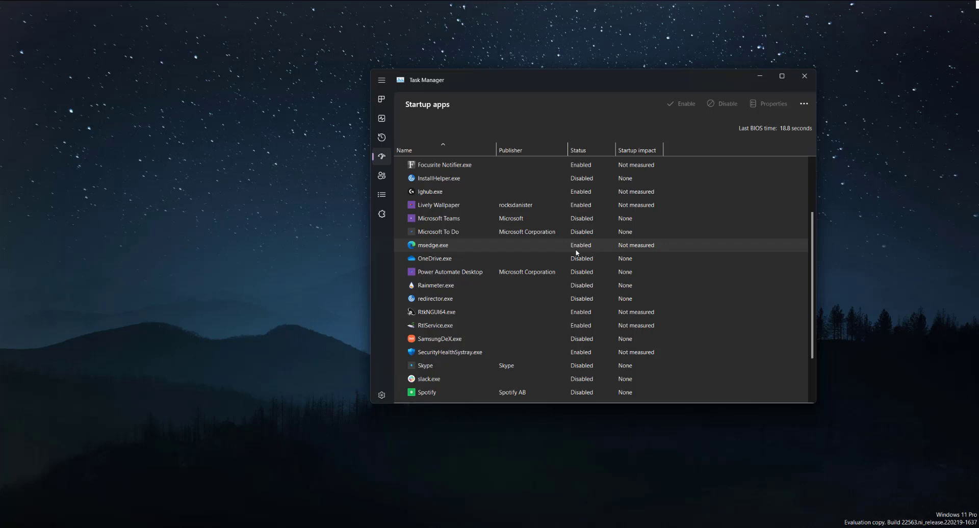
{"action": "scroll", "coordinate": [575, 254], "scroll_direction": "up", "scroll_amount": 3}
Step through the Users and Details pages to reach the Services list
{"action": "left_click", "coordinate": [378, 176]}
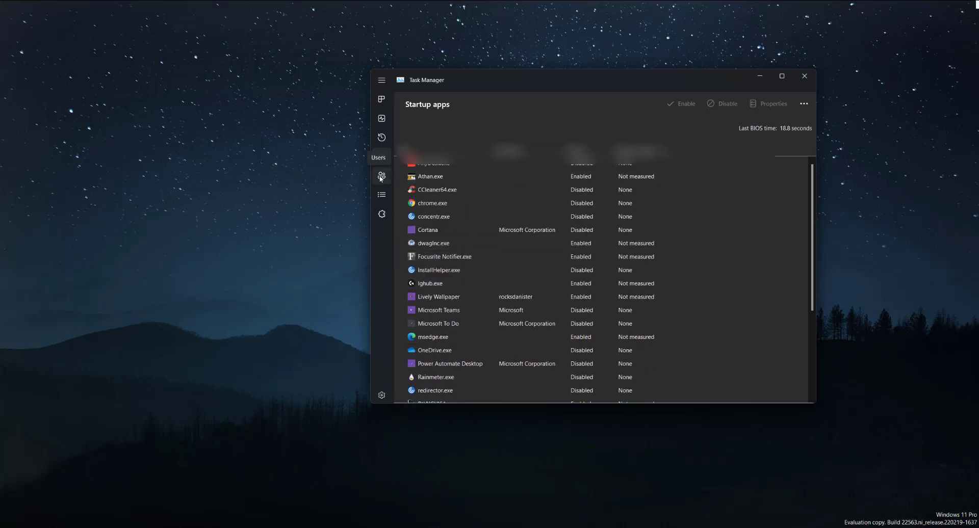
{"action": "left_click", "coordinate": [377, 196]}
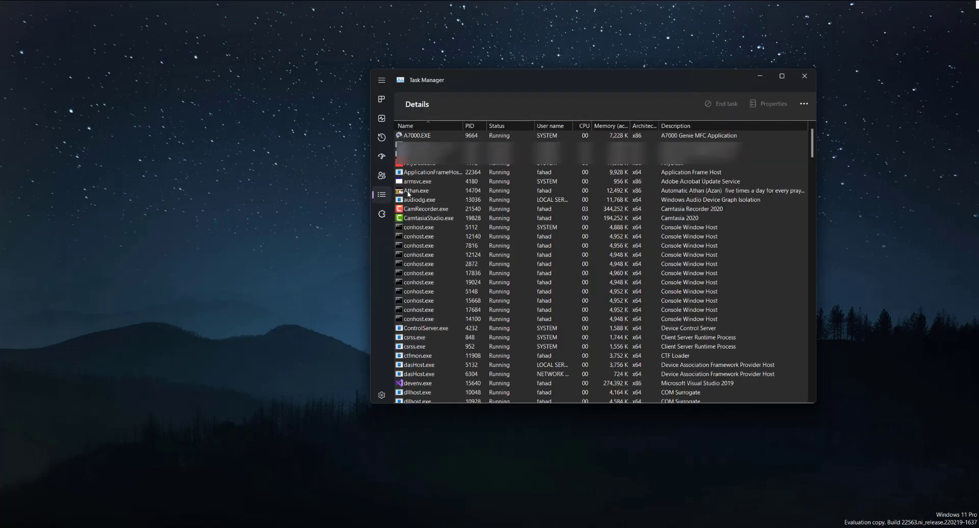
{"action": "left_click", "coordinate": [381, 214]}
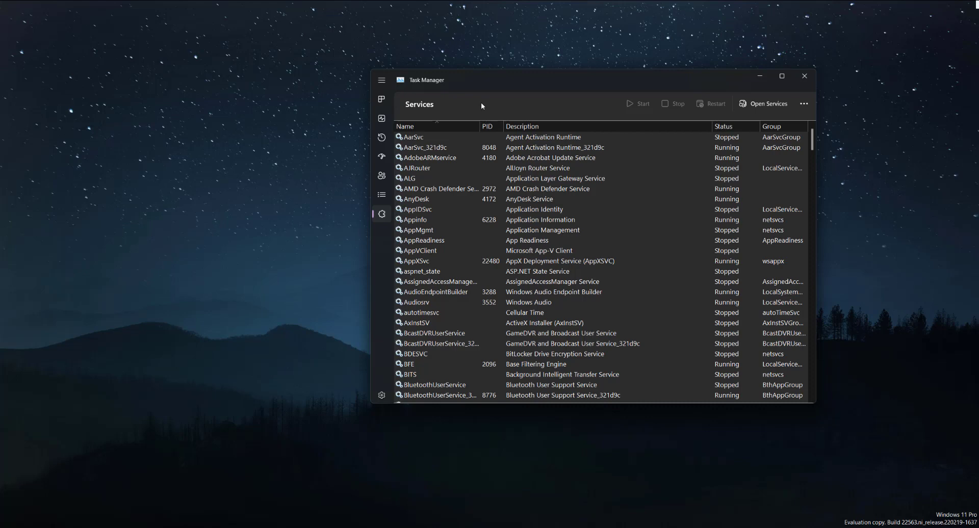
Return to Processes, shift the window left, glance at Performance, and move it back right
{"action": "left_click", "coordinate": [382, 100]}
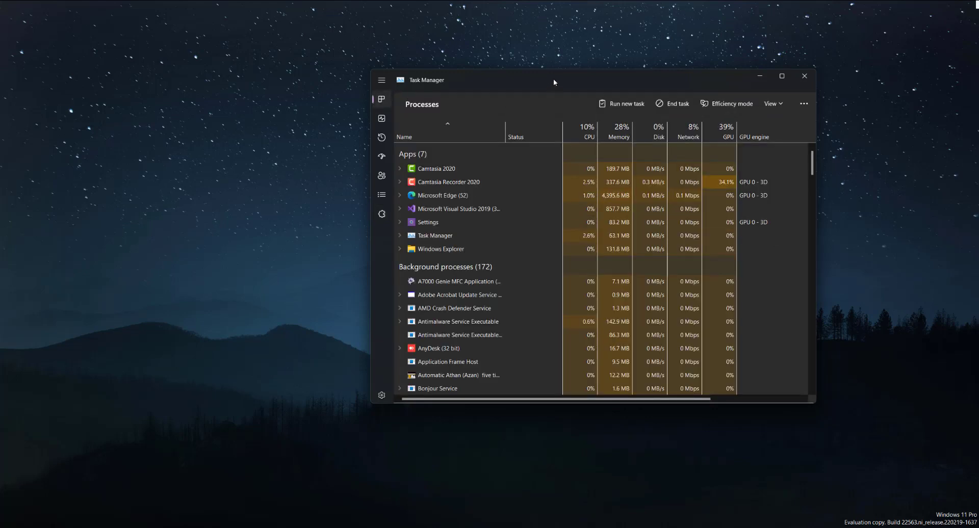
{"action": "left_click_drag", "start_coordinate": [554, 82], "coordinate": [527, 83]}
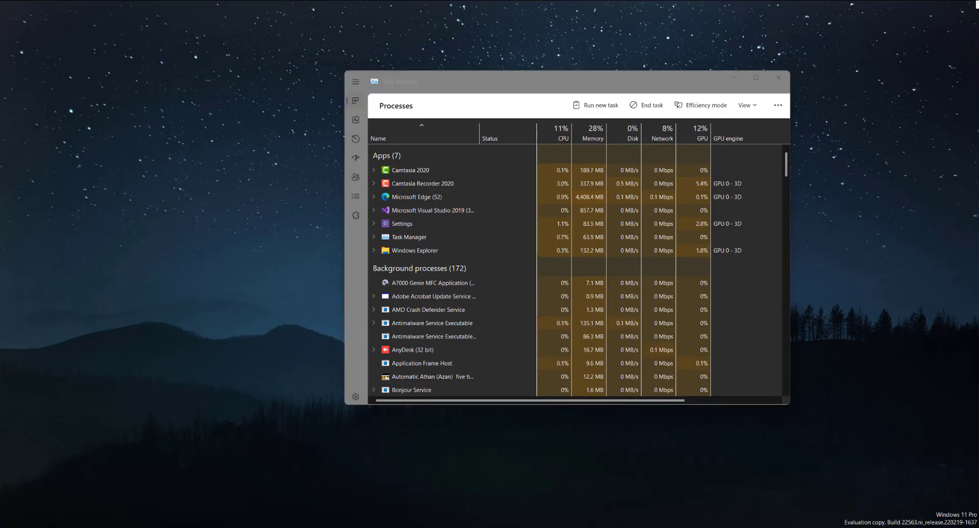
{"action": "left_click_drag", "start_coordinate": [527, 83], "coordinate": [460, 68]}
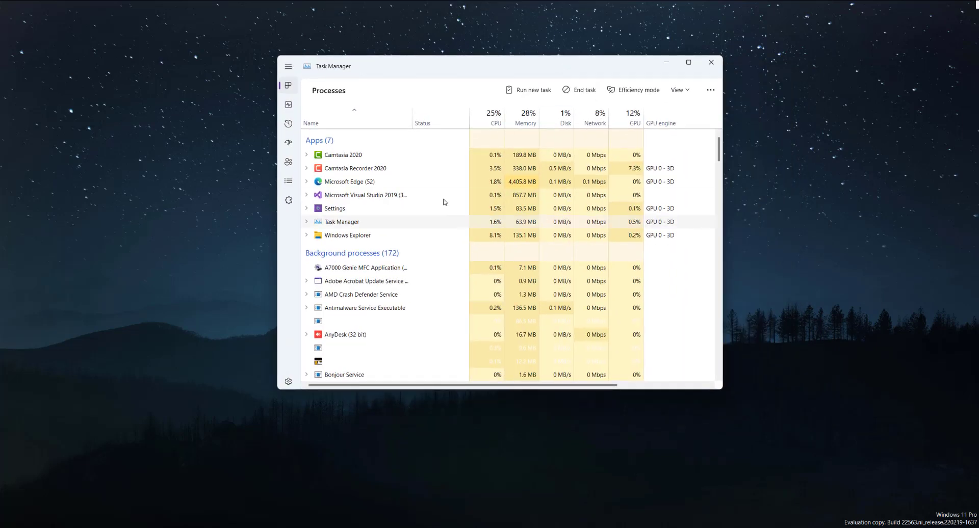
{"action": "left_click", "coordinate": [288, 102]}
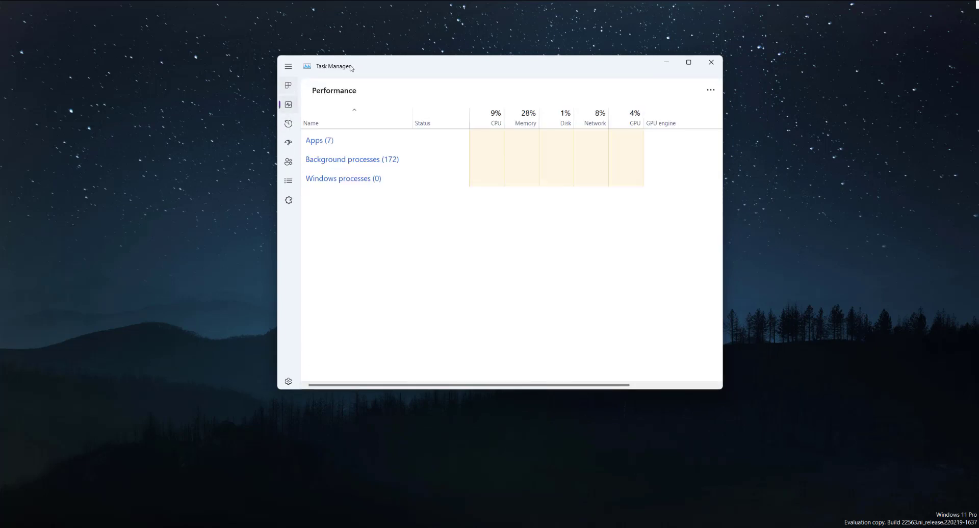
{"action": "left_click_drag", "start_coordinate": [350, 68], "coordinate": [409, 99]}
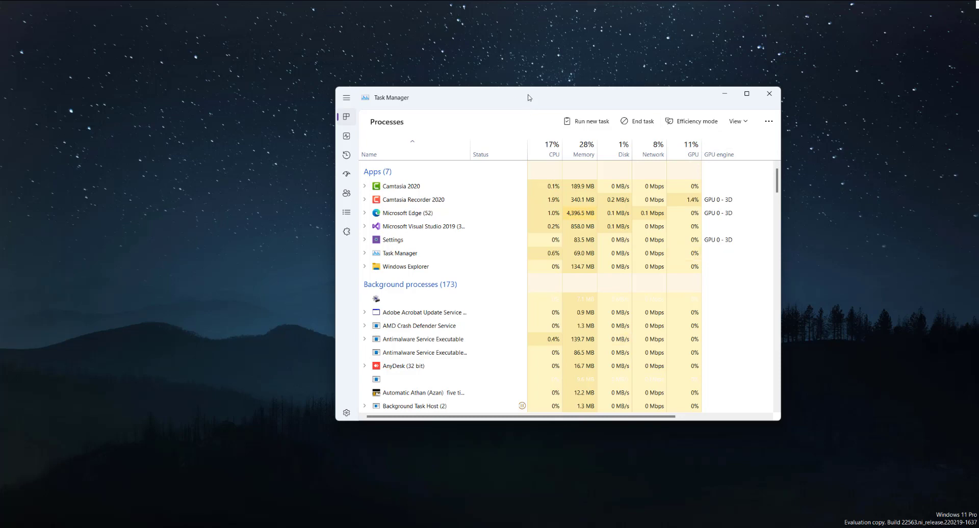
{"action": "left_click_drag", "start_coordinate": [528, 96], "coordinate": [469, 117]}
{"action": "left_click", "coordinate": [617, 66]}
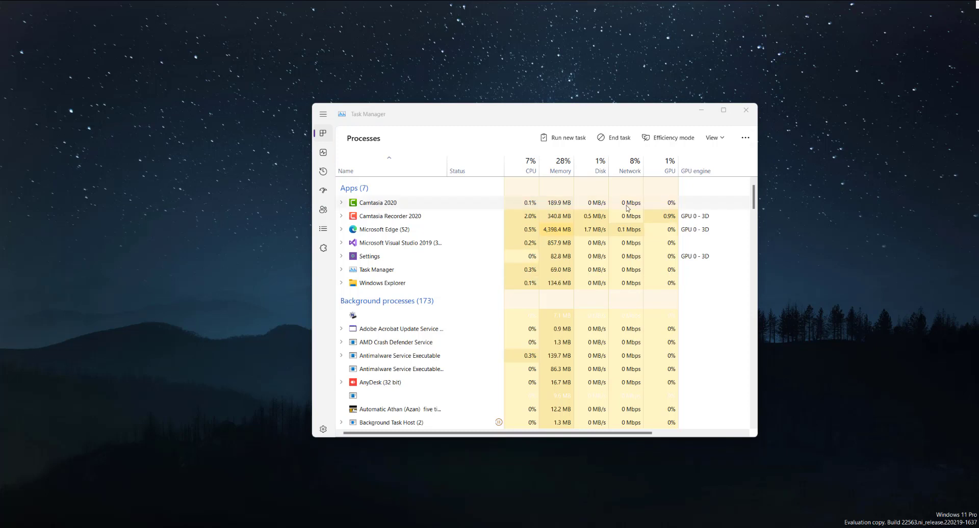
{"action": "scroll", "coordinate": [627, 209], "scroll_direction": "down", "scroll_amount": 1}
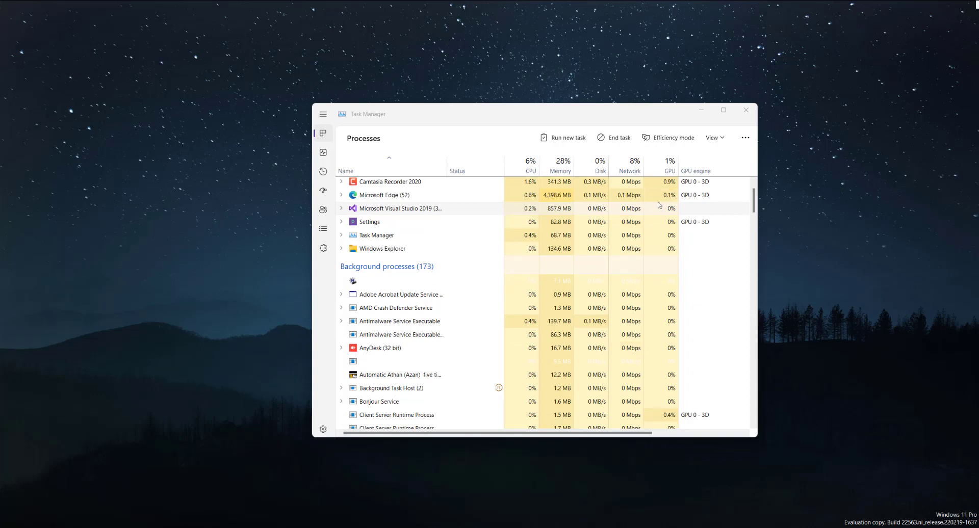
{"action": "scroll", "coordinate": [653, 271], "scroll_direction": "down", "scroll_amount": 2}
{"action": "scroll", "coordinate": [641, 277], "scroll_direction": "up", "scroll_amount": 3}
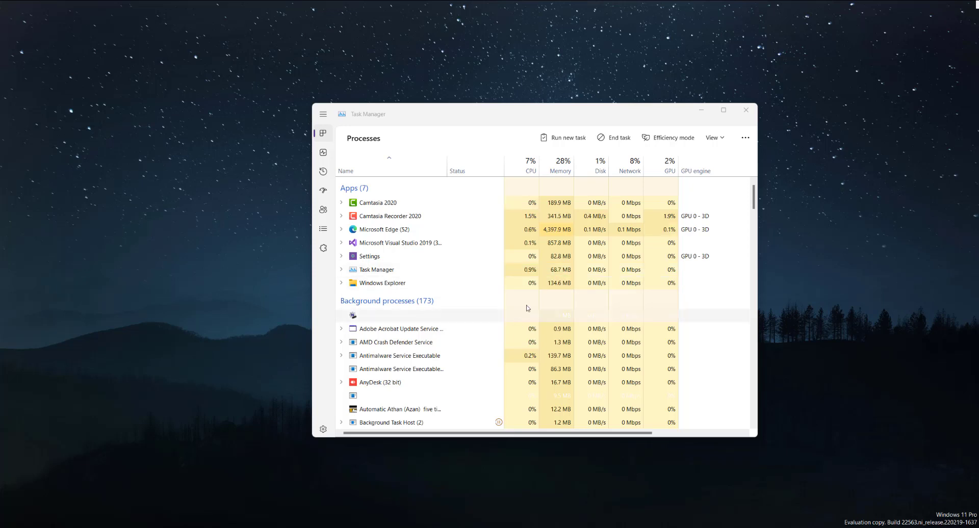
{"action": "left_click", "coordinate": [375, 114]}
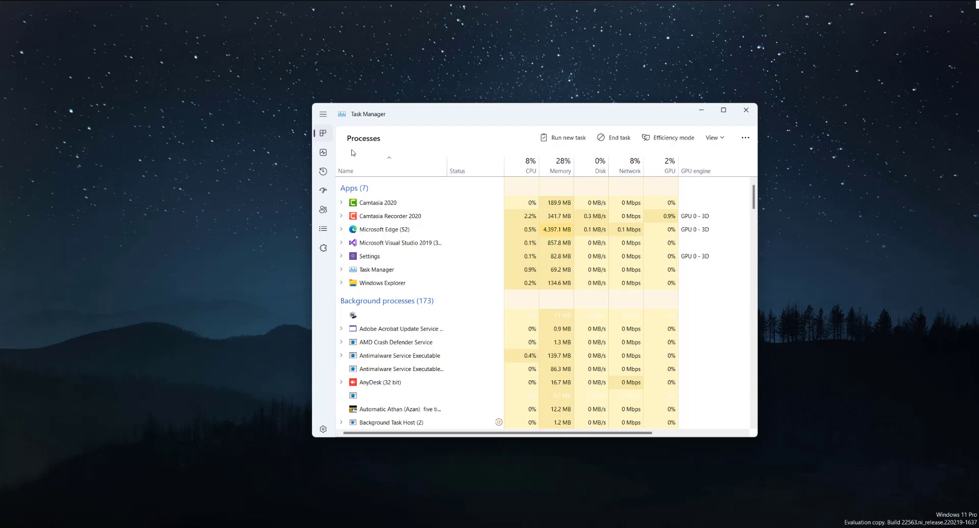
Visit the Task Manager settings page, close the app, and reopen it with Ctrl+Shift+Esc
{"action": "left_click", "coordinate": [323, 433]}
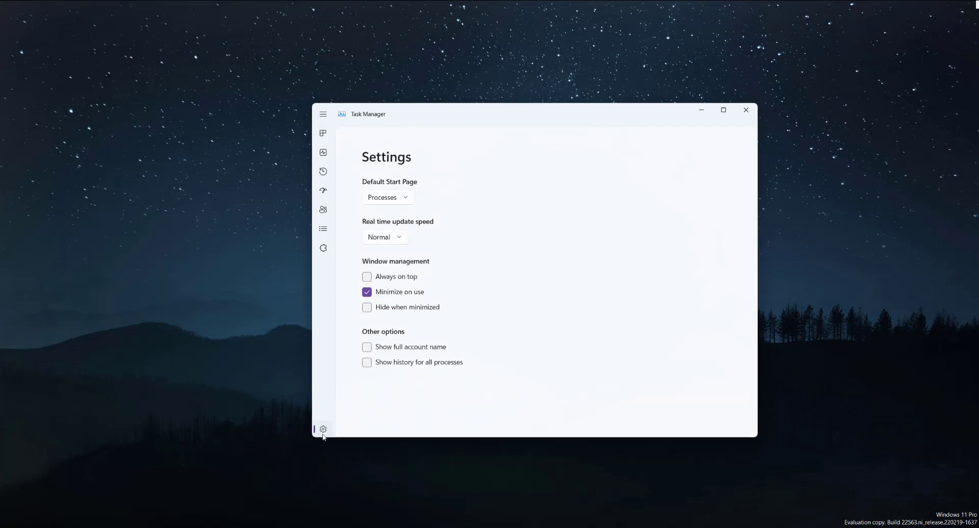
{"action": "left_click", "coordinate": [746, 110]}
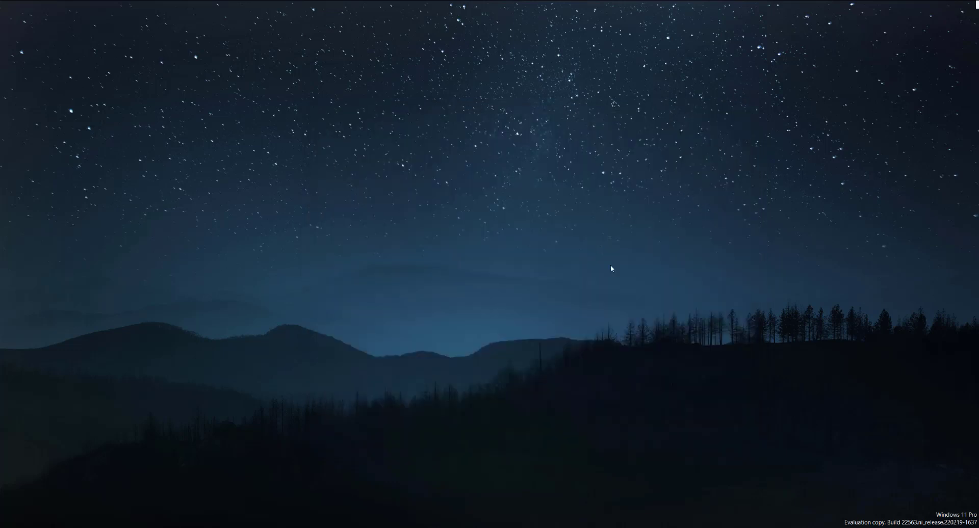
{"action": "key", "text": "ctrl+shift+Escape"}
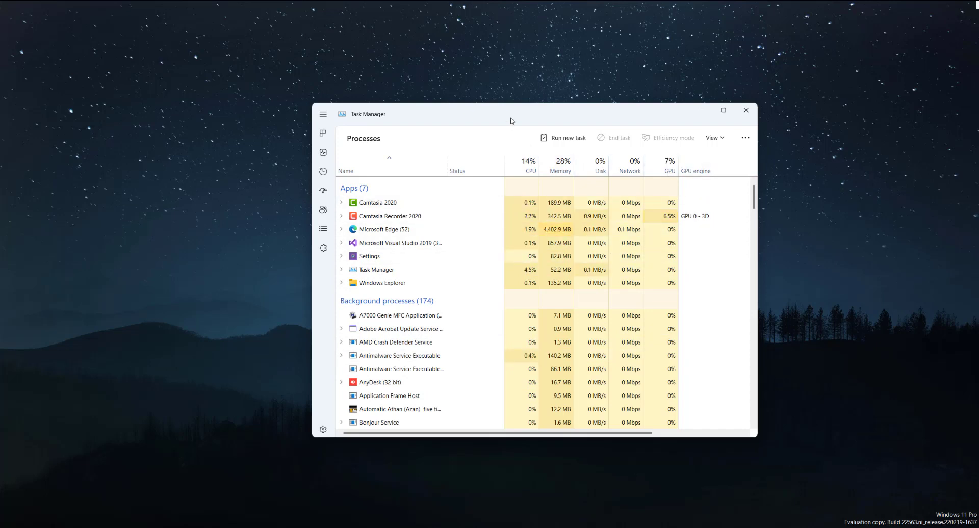
{"action": "left_click_drag", "start_coordinate": [510, 120], "coordinate": [527, 113]}
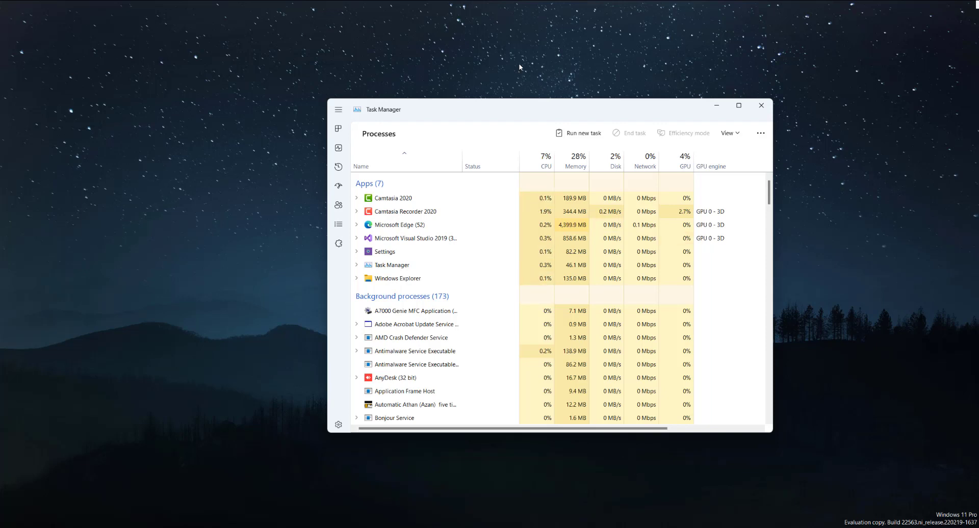
{"action": "left_click_drag", "start_coordinate": [402, 111], "coordinate": [410, 111]}
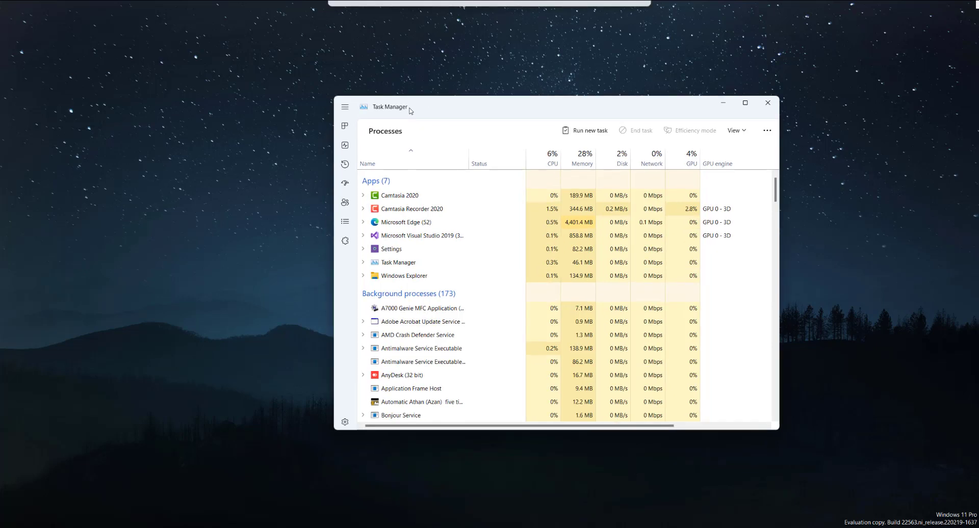